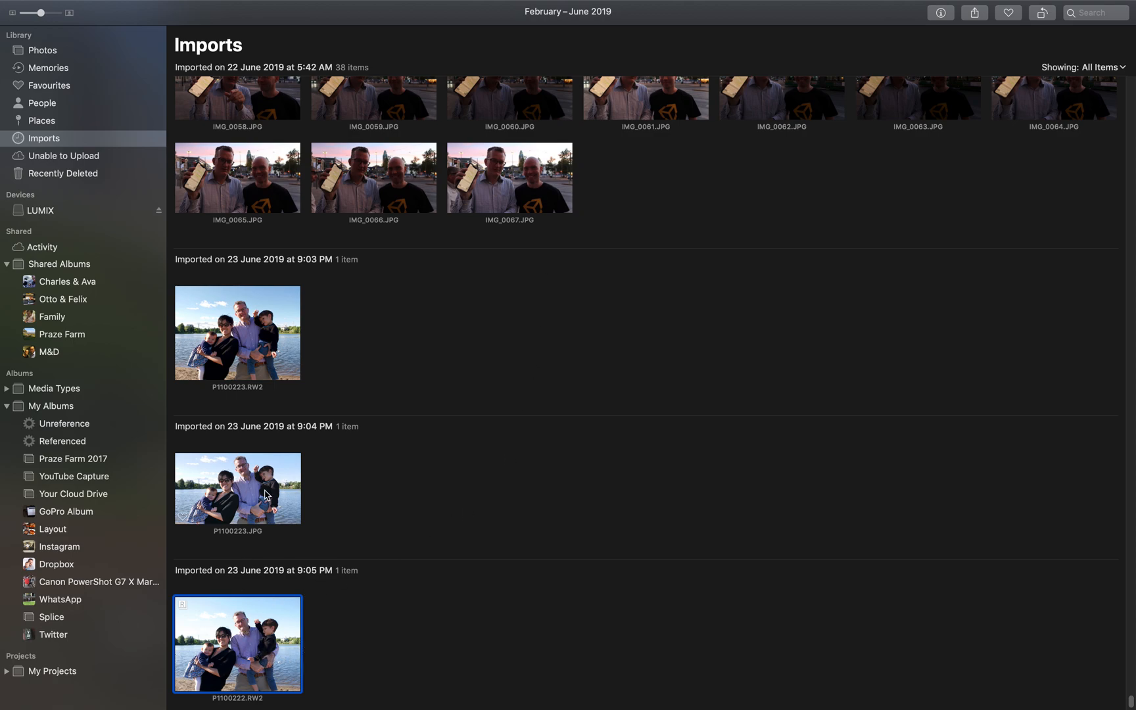
# Step: Select the P1100222.RW2 raw lakeside photo in Imports
pyautogui.click(248, 661)
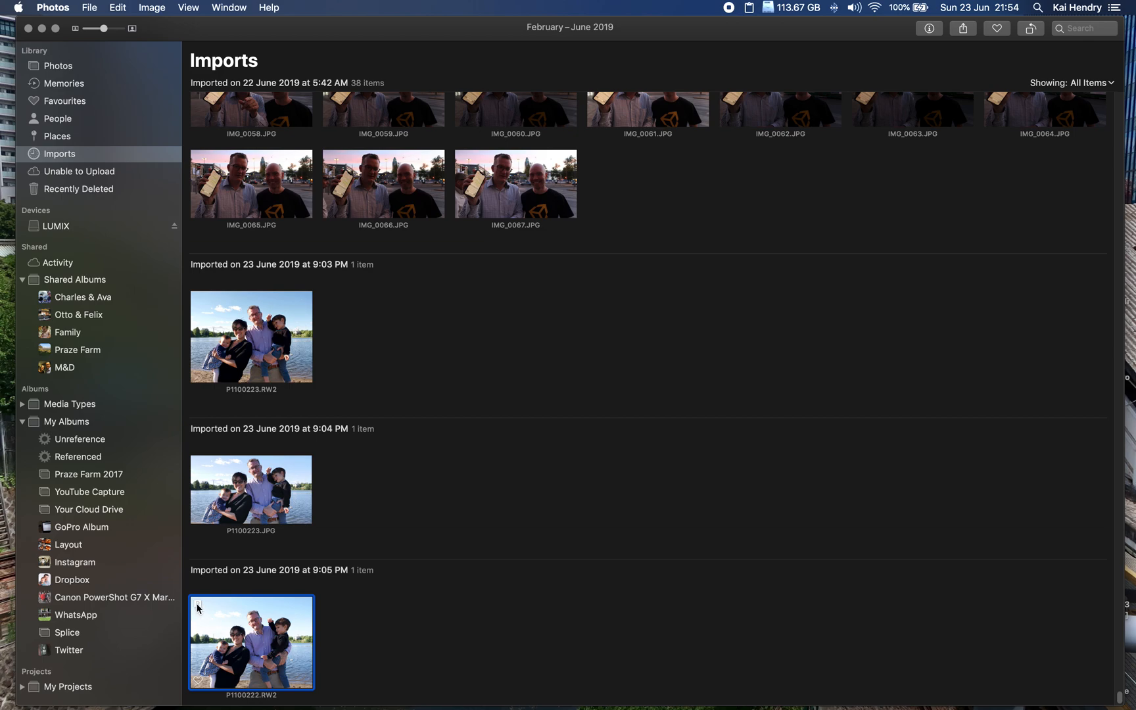
# Step: View the P1100222.RW2 photo full size and enter edit mode
pyautogui.doubleClick(287, 631)
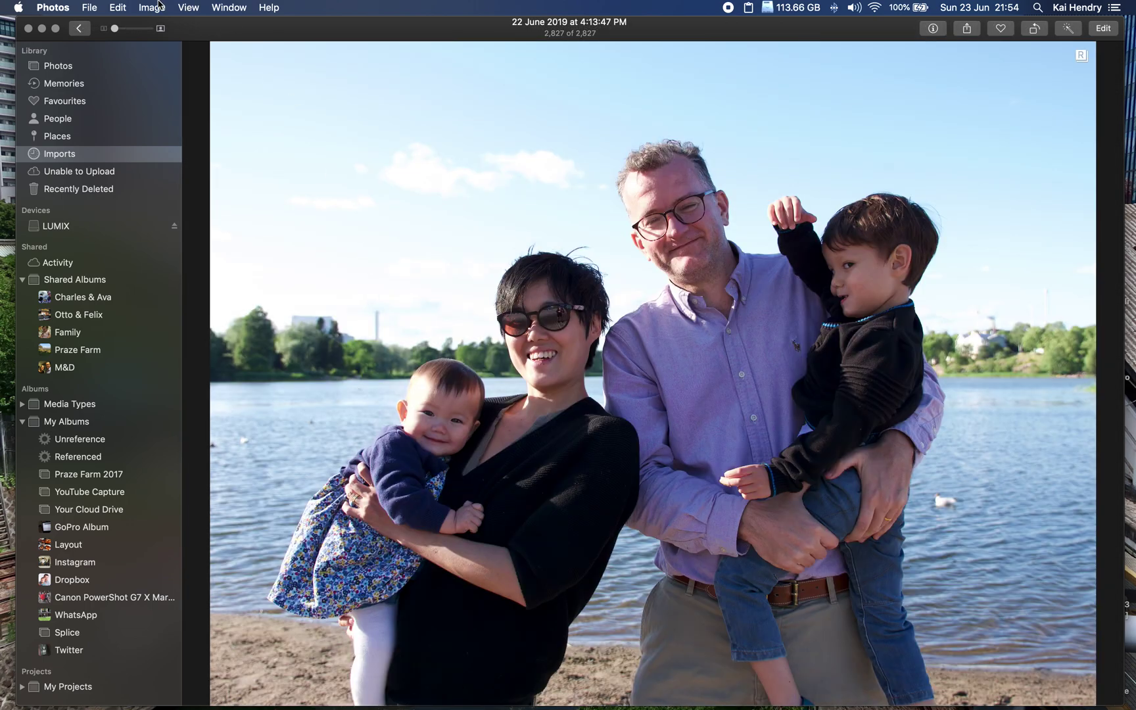
pyautogui.click(159, 7)
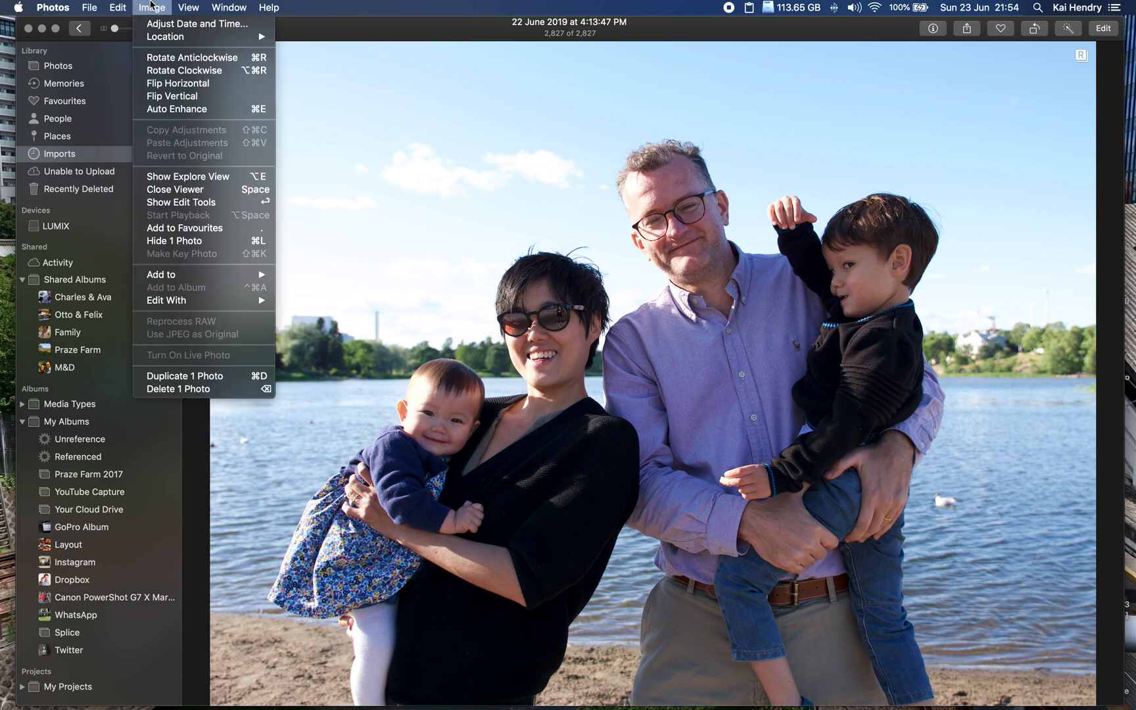
pyautogui.click(152, 5)
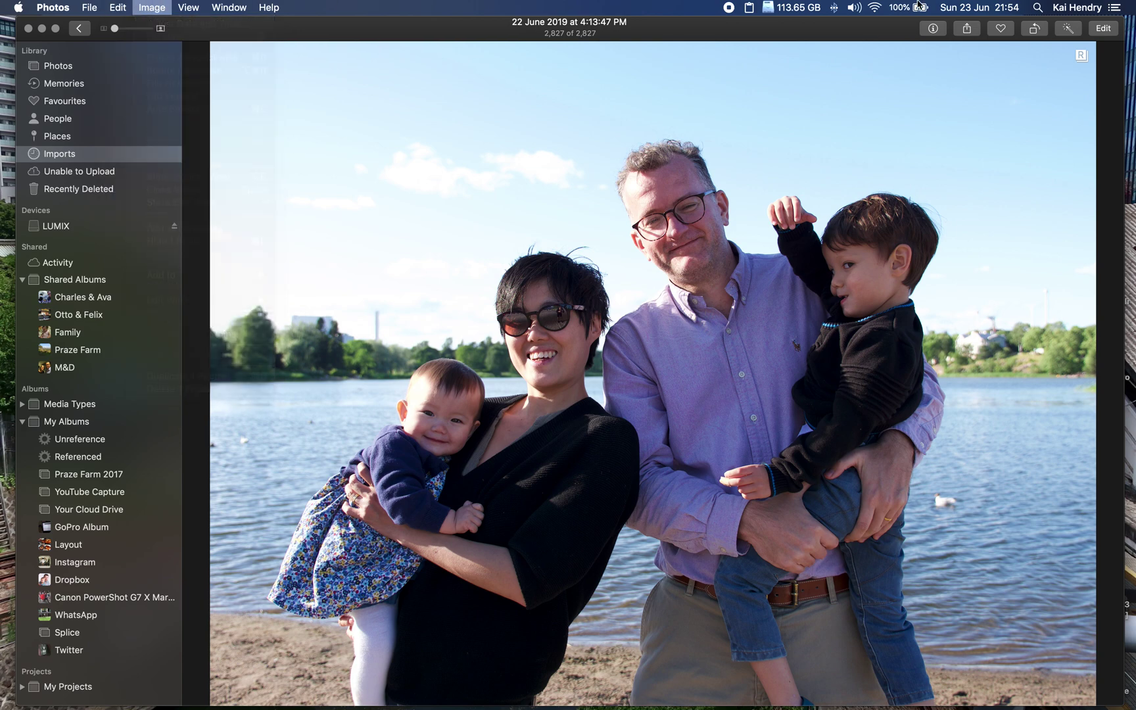
pyautogui.click(1103, 27)
# Step: Use JPEG as Original for the photo, finish editing and return to Imports
pyautogui.click(117, 7)
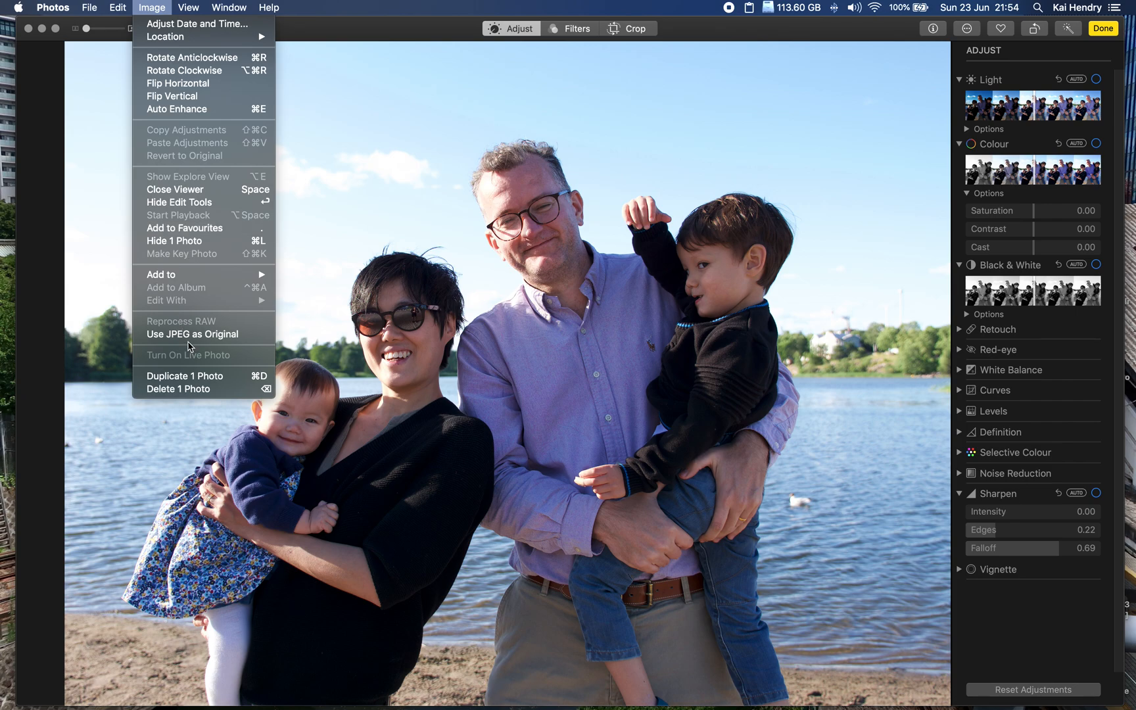
pyautogui.click(181, 388)
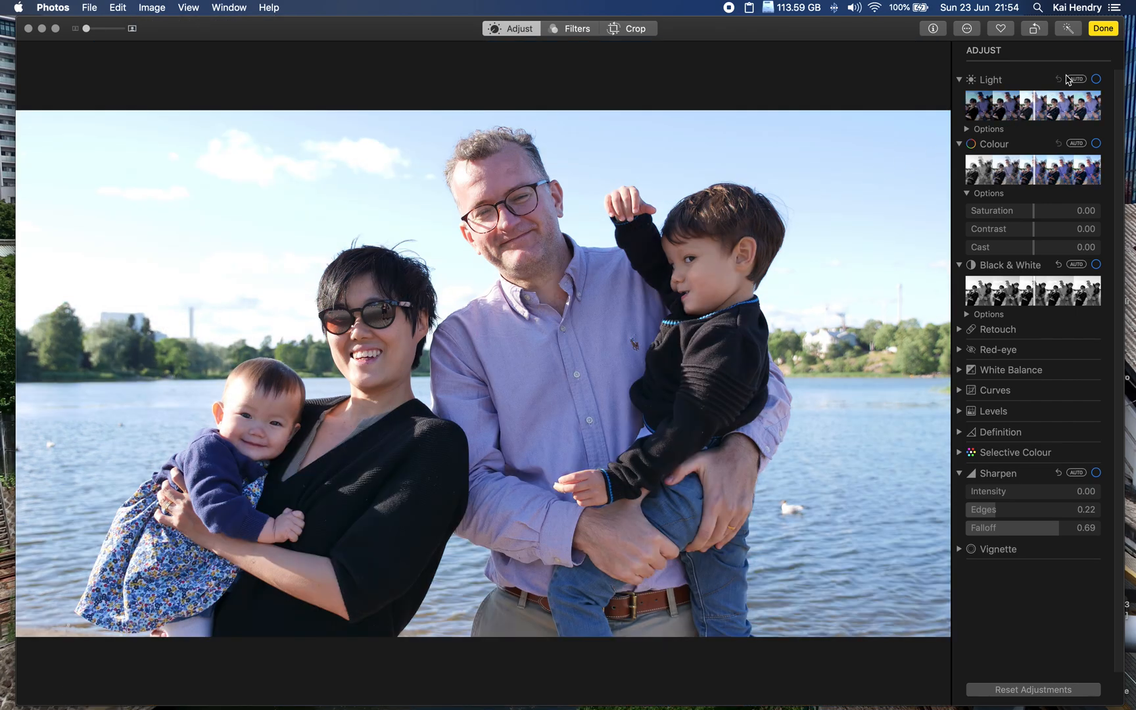
pyautogui.click(1106, 29)
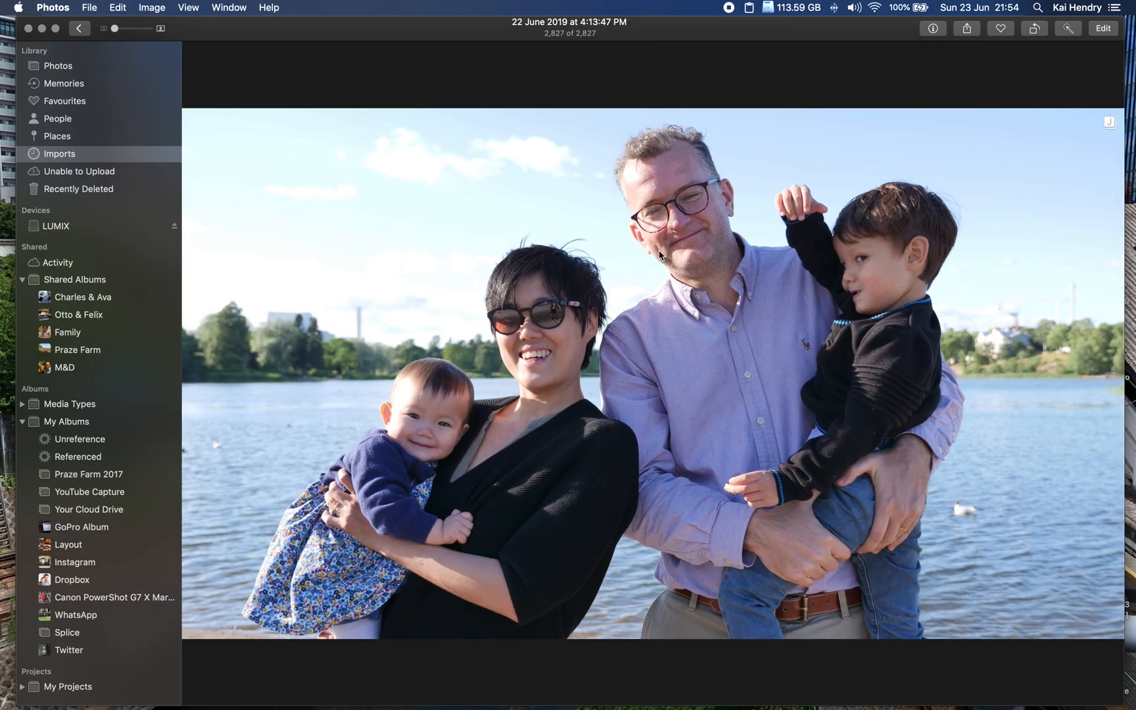
pyautogui.click(80, 29)
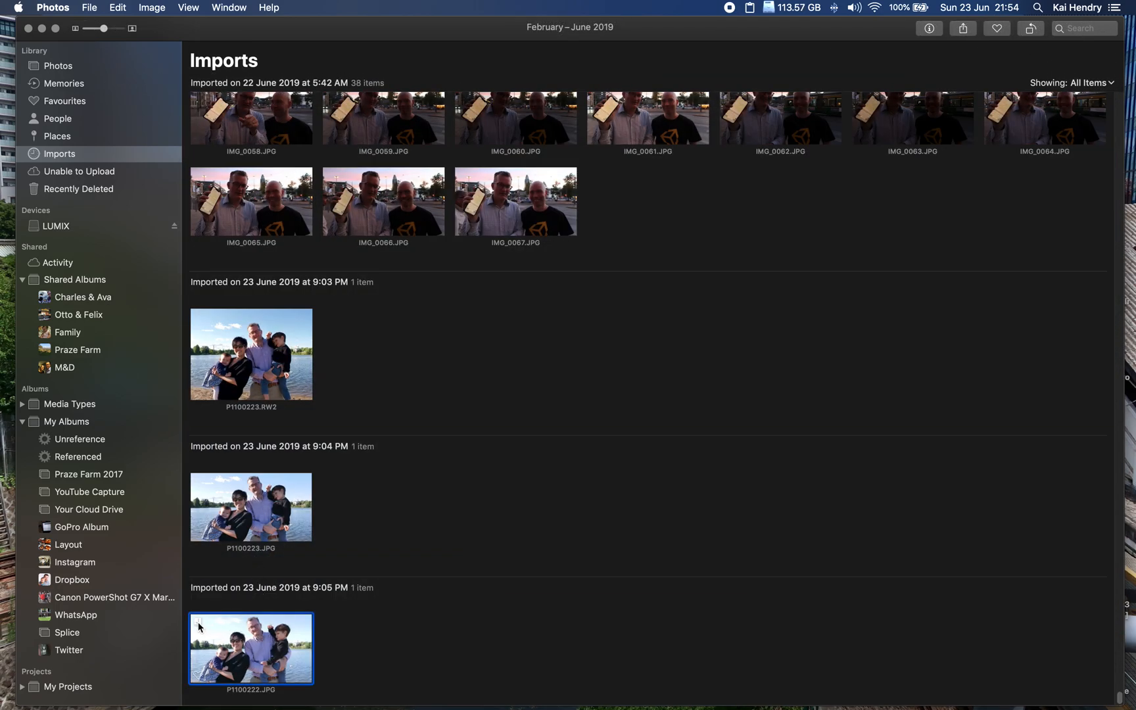
# Step: Edit the JPEG photo at full zoom, apply the Light adjustment and pan across the man's shirt
pyautogui.doubleClick(199, 626)
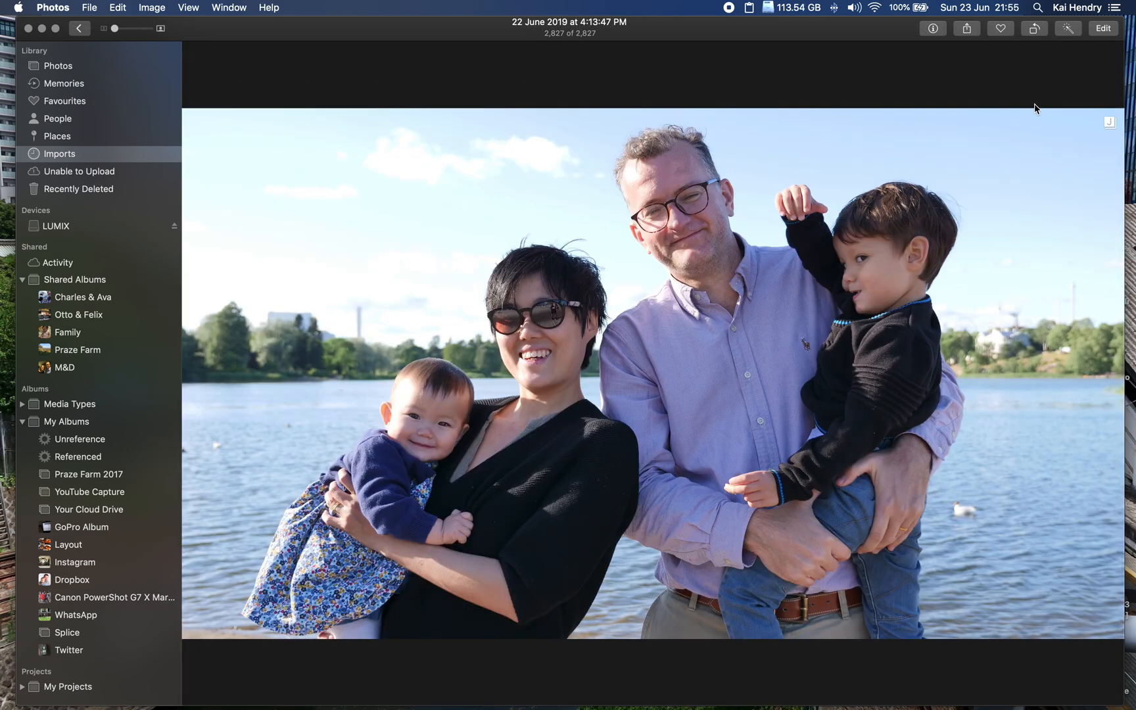
pyautogui.click(1104, 28)
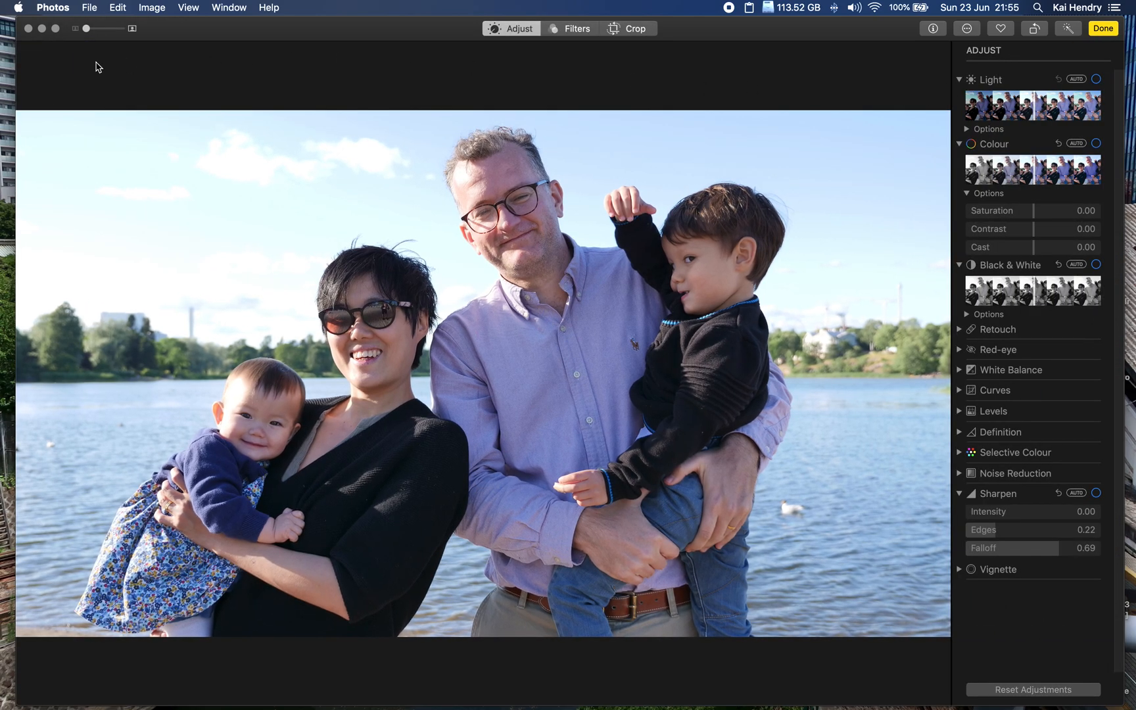
pyautogui.click(132, 29)
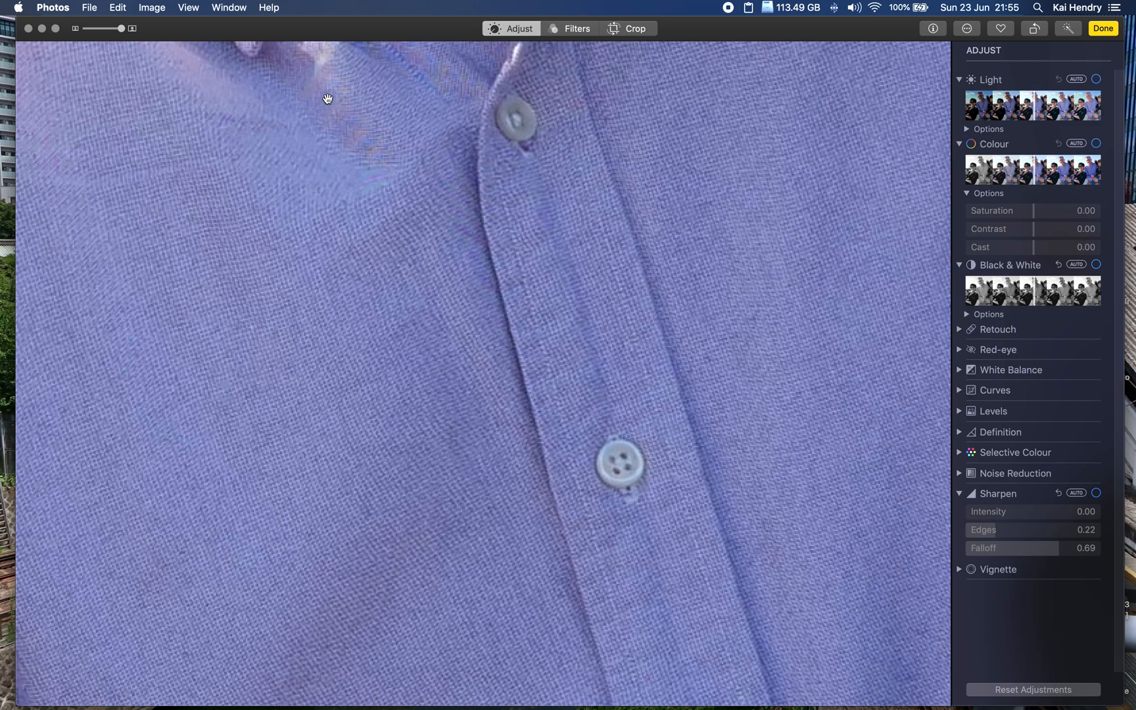
pyautogui.moveTo(1031, 112); pyautogui.dragTo(1098, 106)
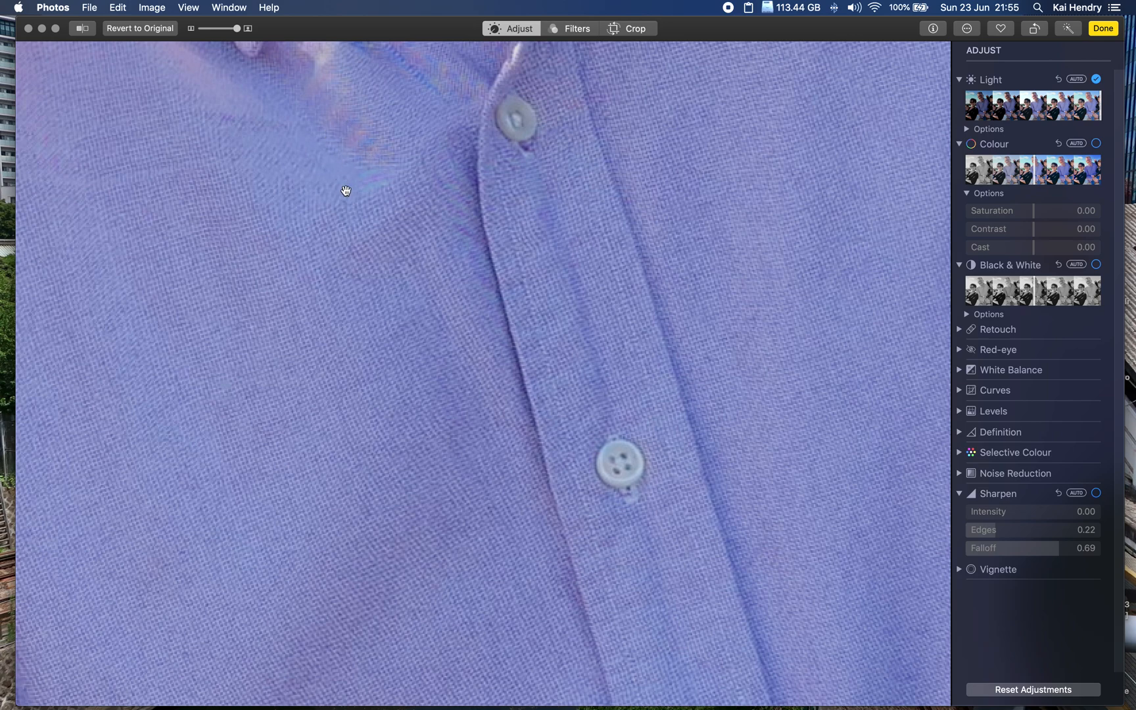
pyautogui.moveTo(325, 177); pyautogui.dragTo(303, 167)
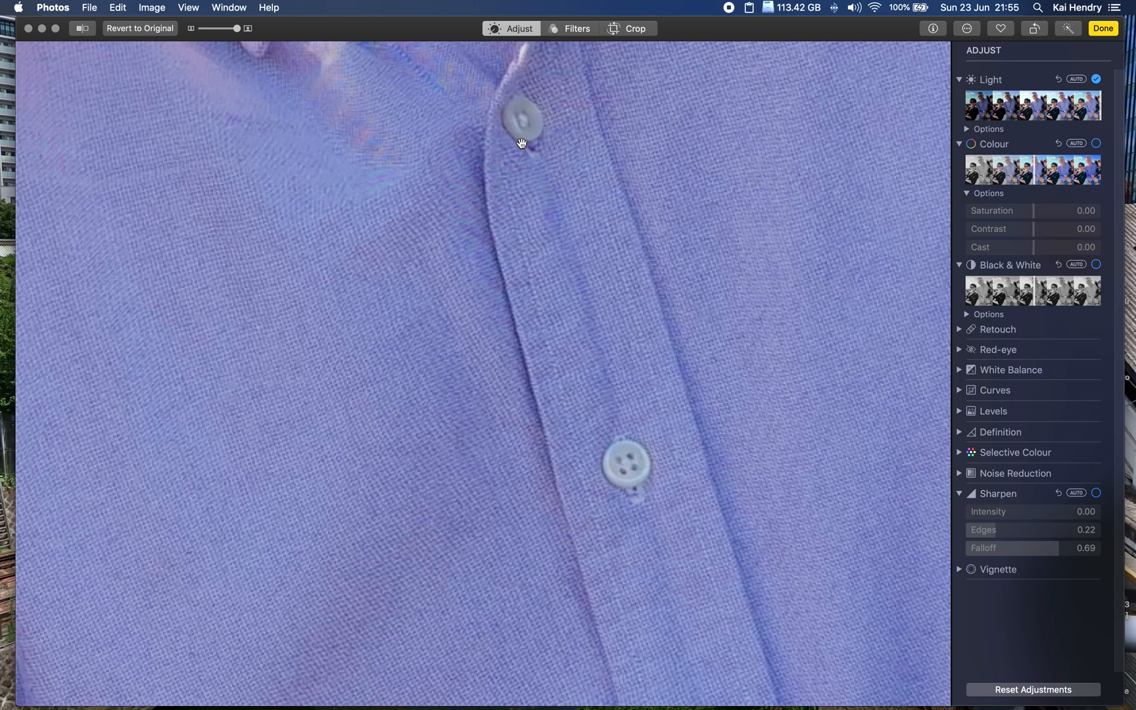
pyautogui.click(154, 30)
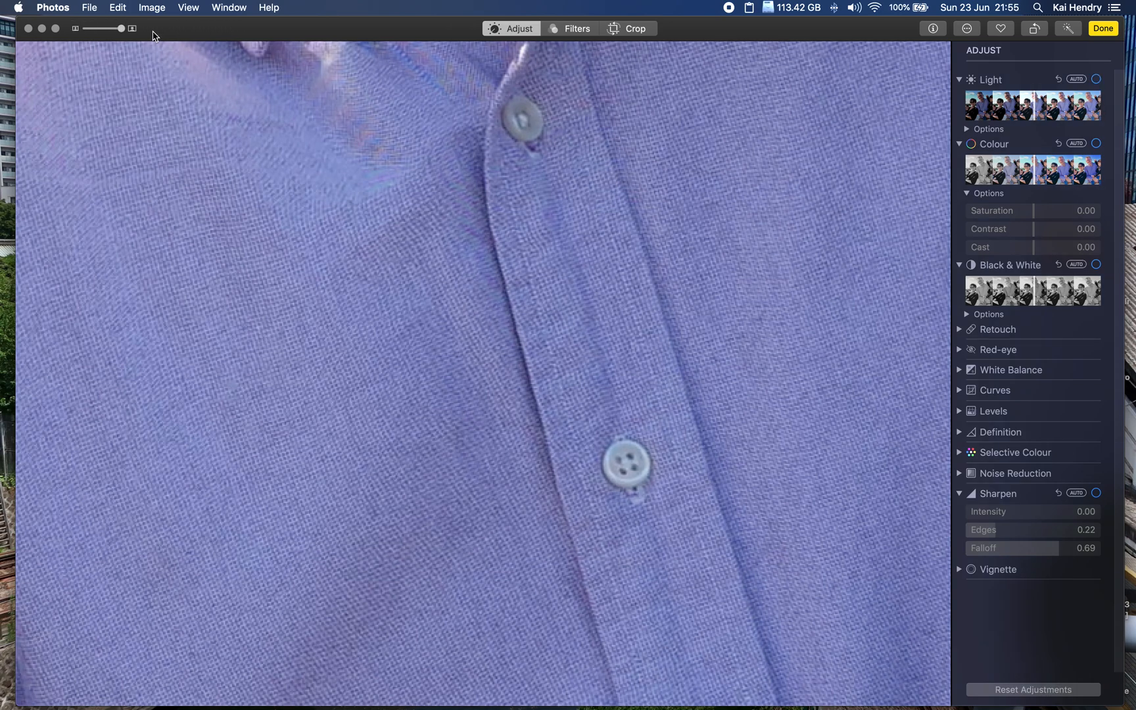
pyautogui.click(150, 9)
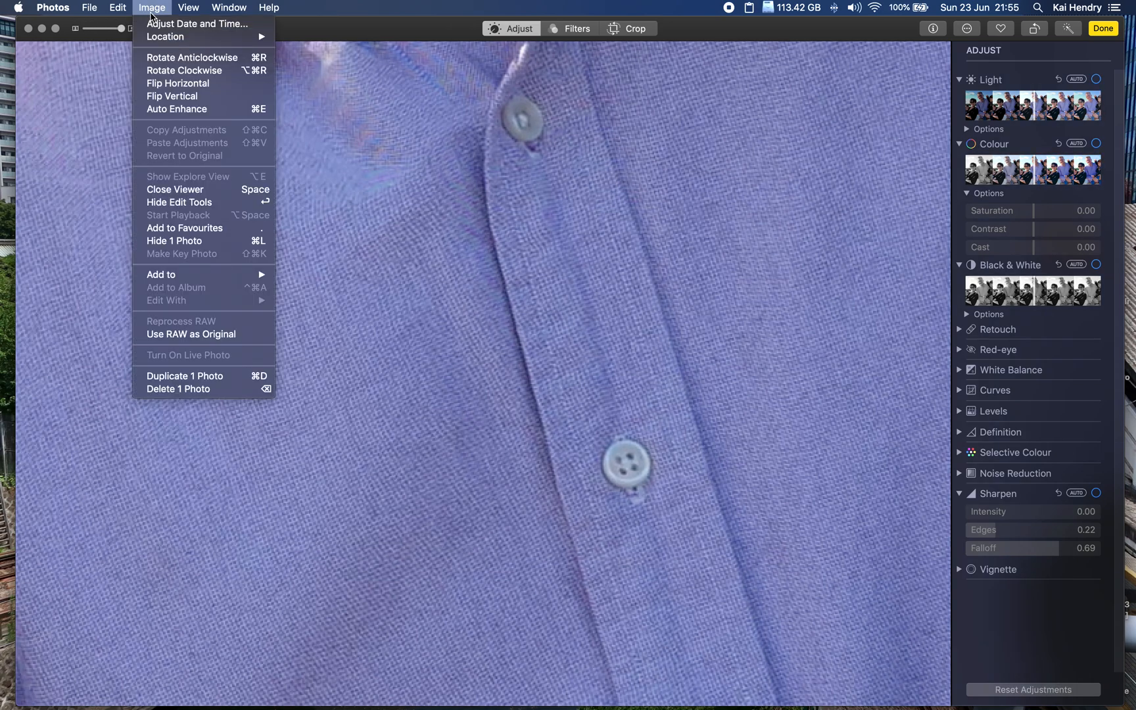
pyautogui.click(224, 334)
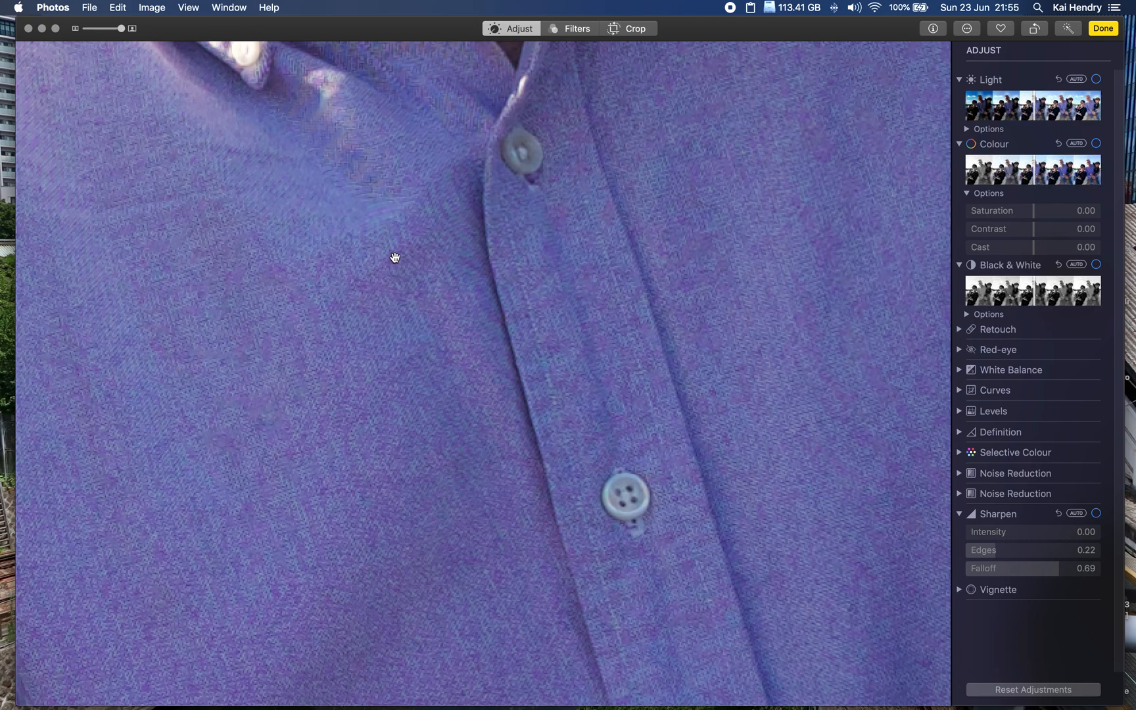
pyautogui.click(1037, 106)
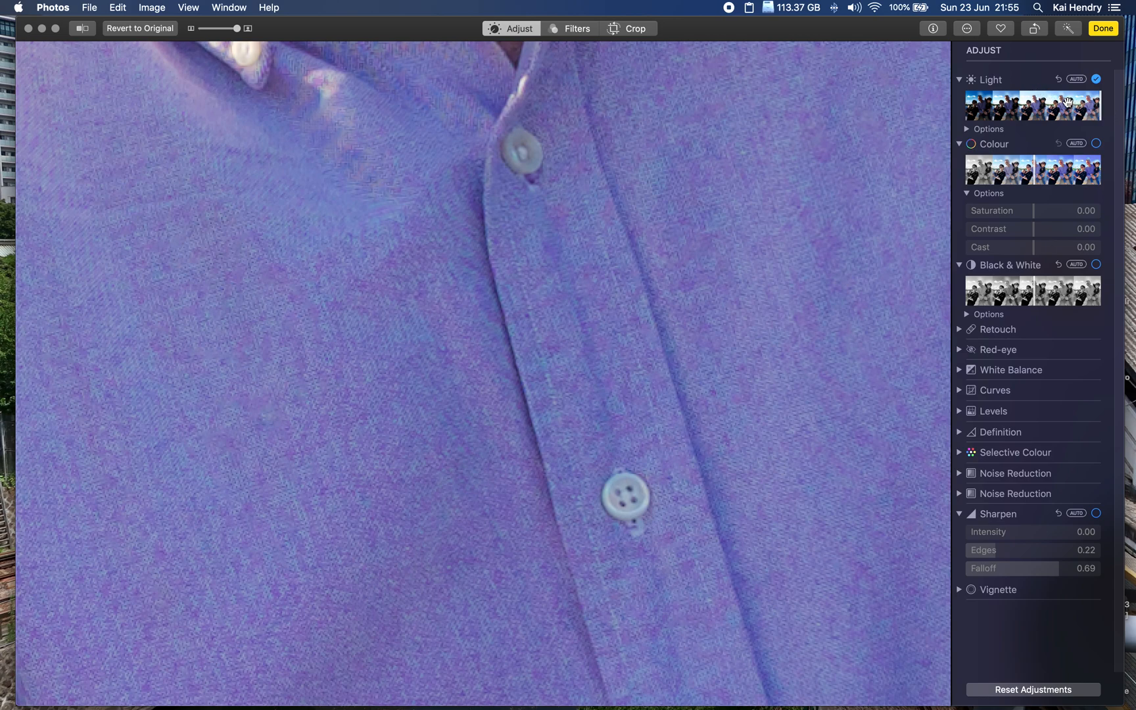
pyautogui.click(967, 129)
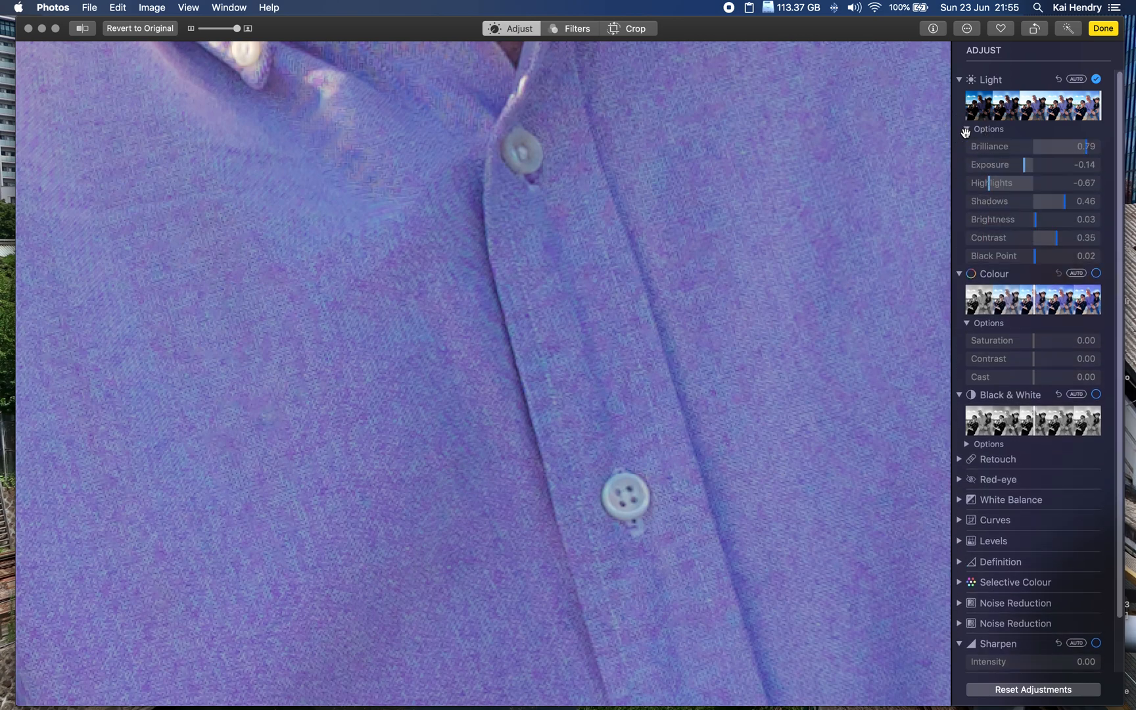
pyautogui.click(967, 130)
pyautogui.click(966, 130)
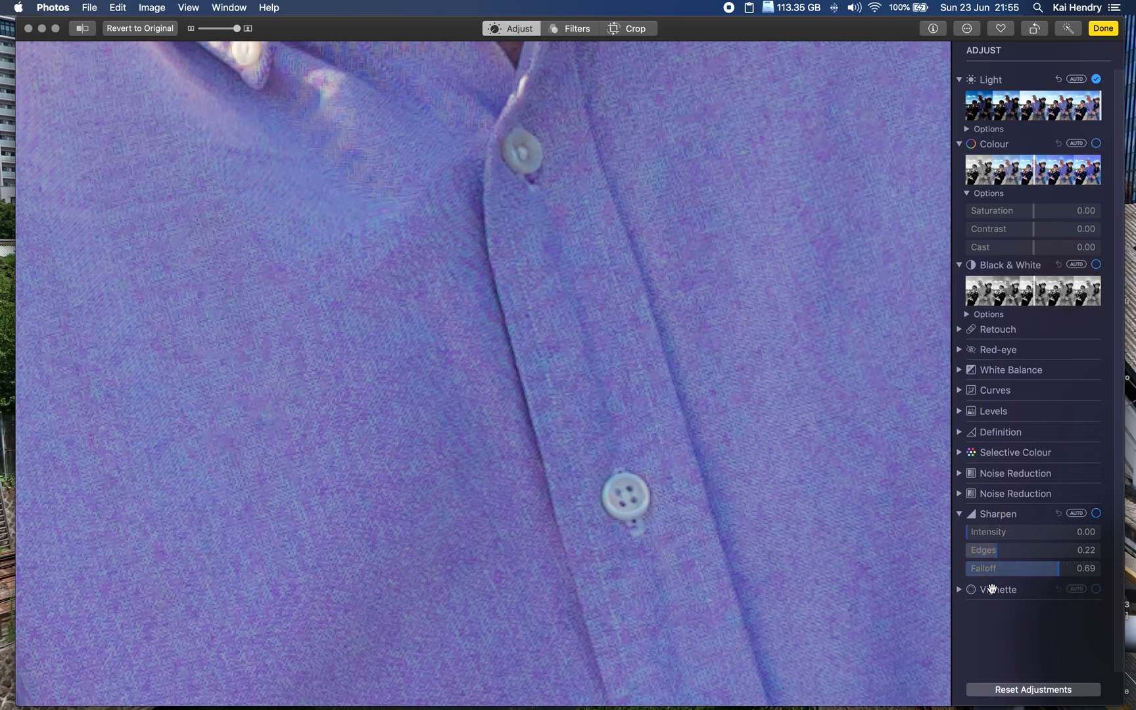
pyautogui.click(959, 330)
pyautogui.click(958, 330)
pyautogui.click(959, 370)
pyautogui.click(959, 371)
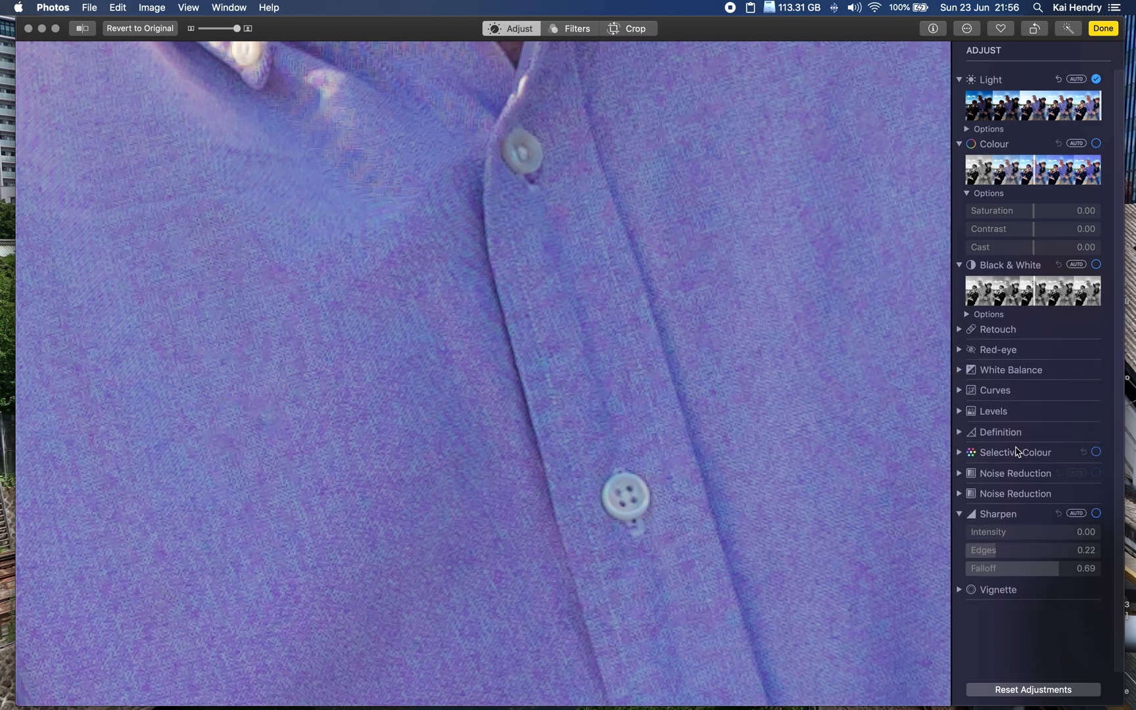
pyautogui.click(960, 412)
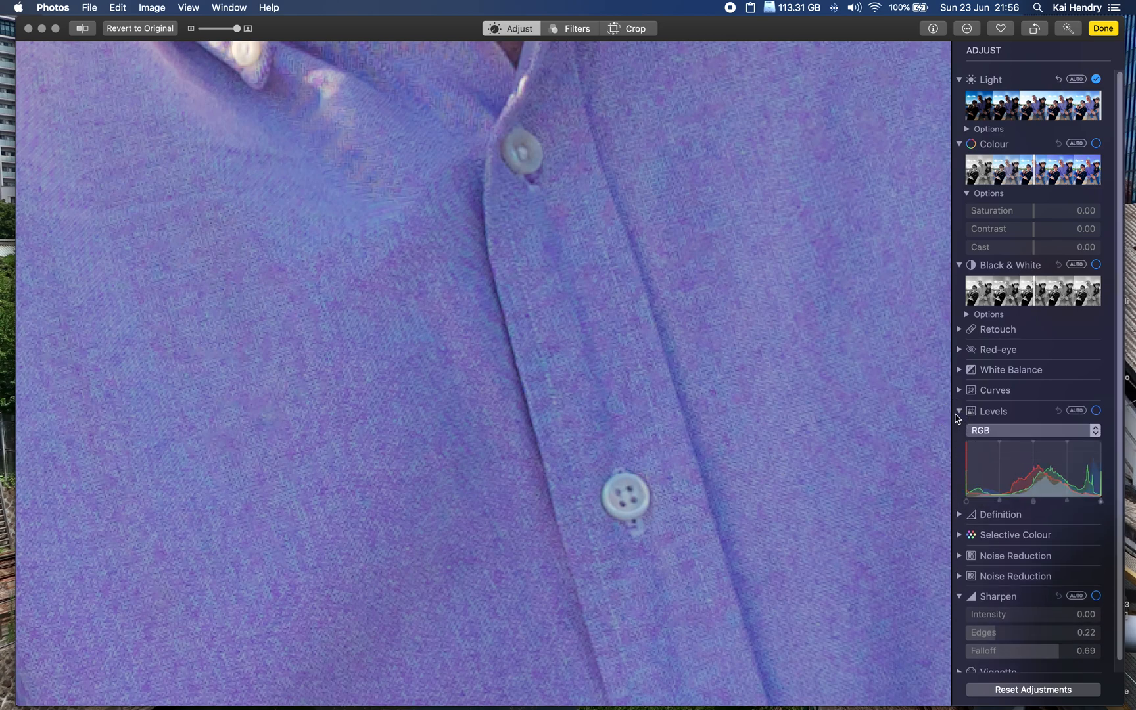
pyautogui.click(959, 411)
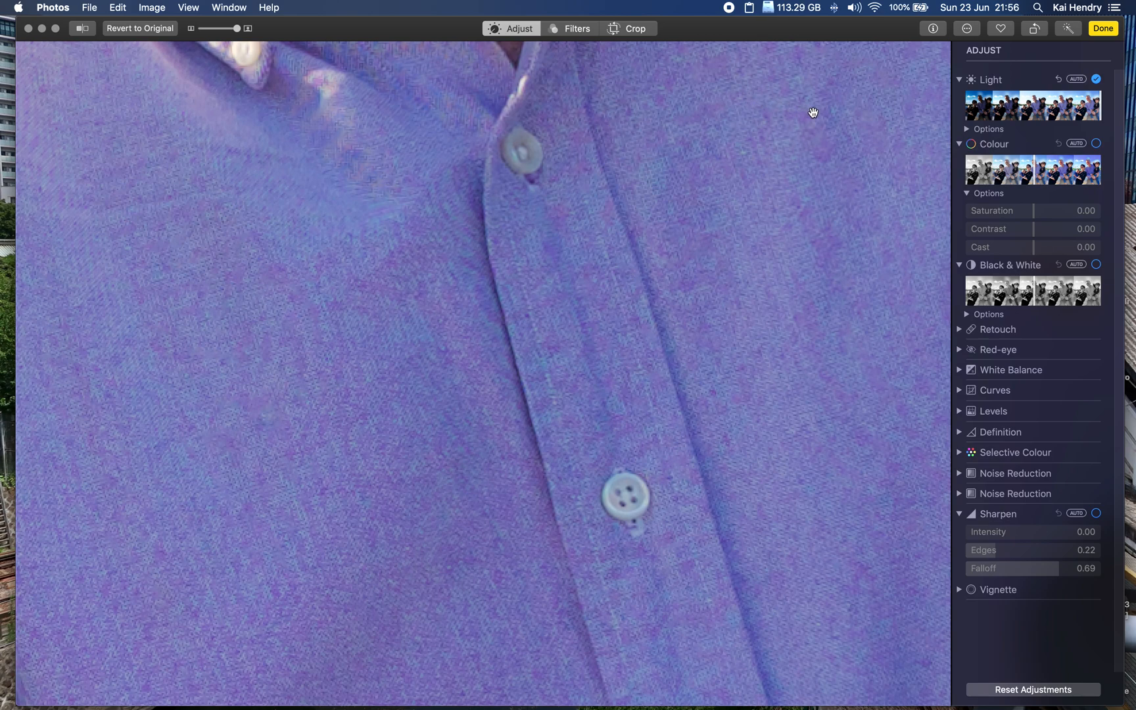
# Step: Revert the photo's adjustments and reapply the automatic Light adjustment
pyautogui.click(149, 8)
pyautogui.click(140, 28)
pyautogui.click(111, 8)
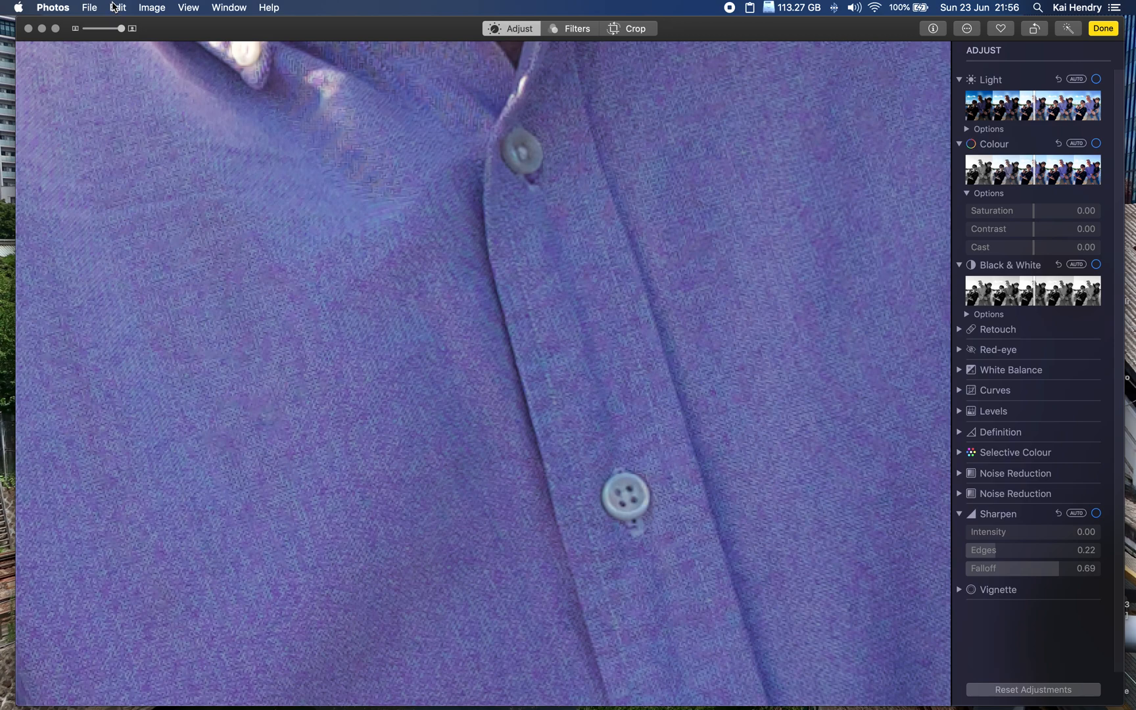
pyautogui.click(114, 7)
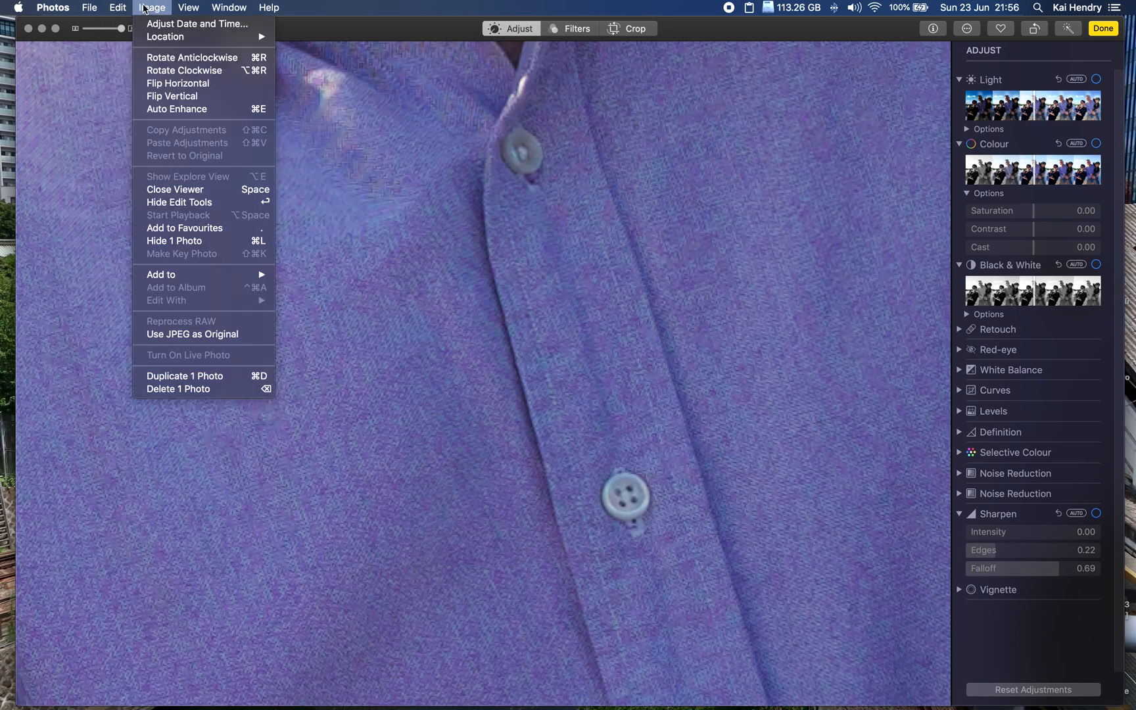
pyautogui.click(489, 198)
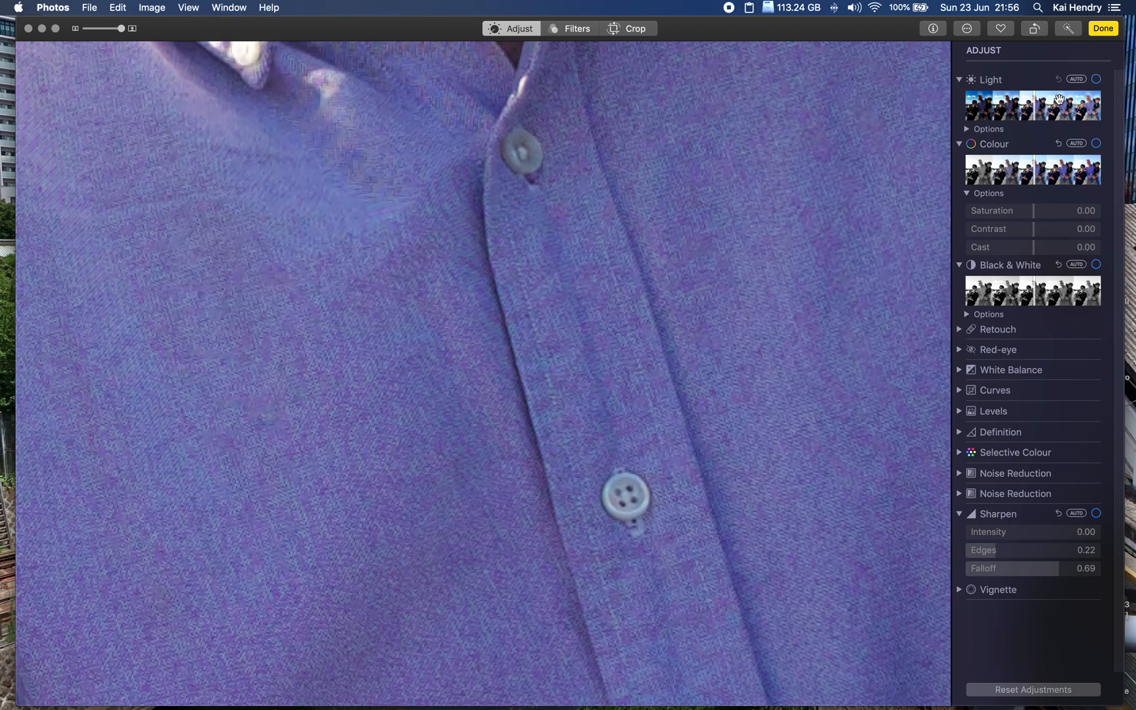
pyautogui.click(1061, 102)
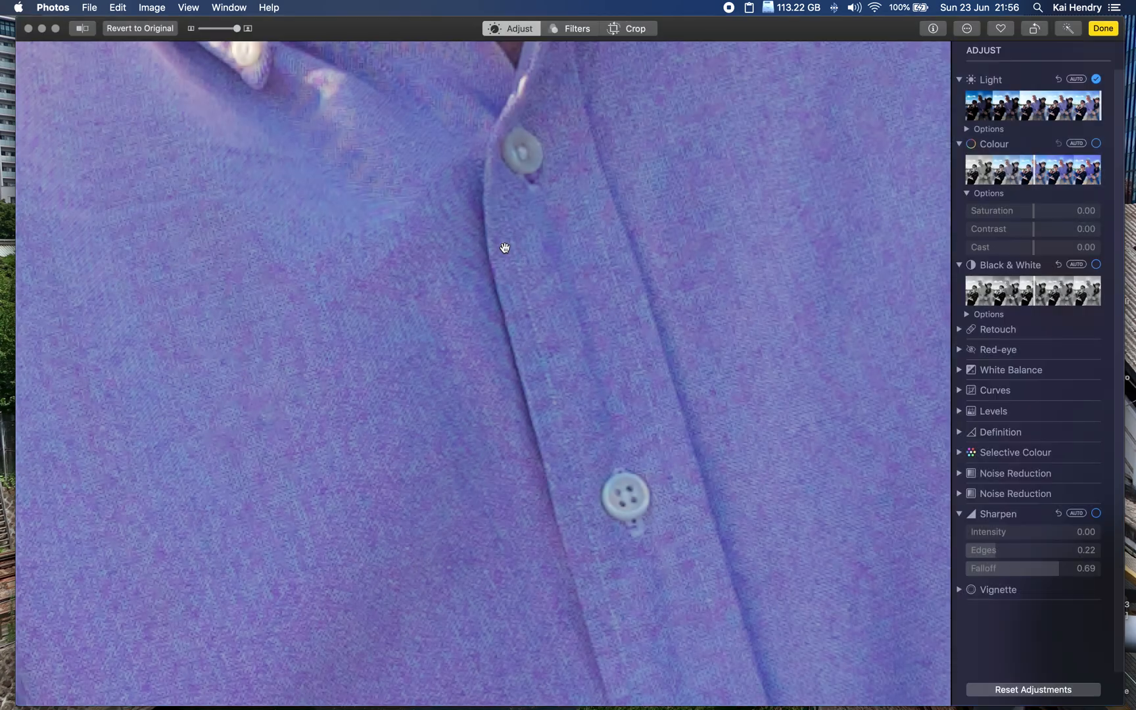
# Step: Switch the photo to its JPEG original while viewing the shirt close-up
pyautogui.click(117, 7)
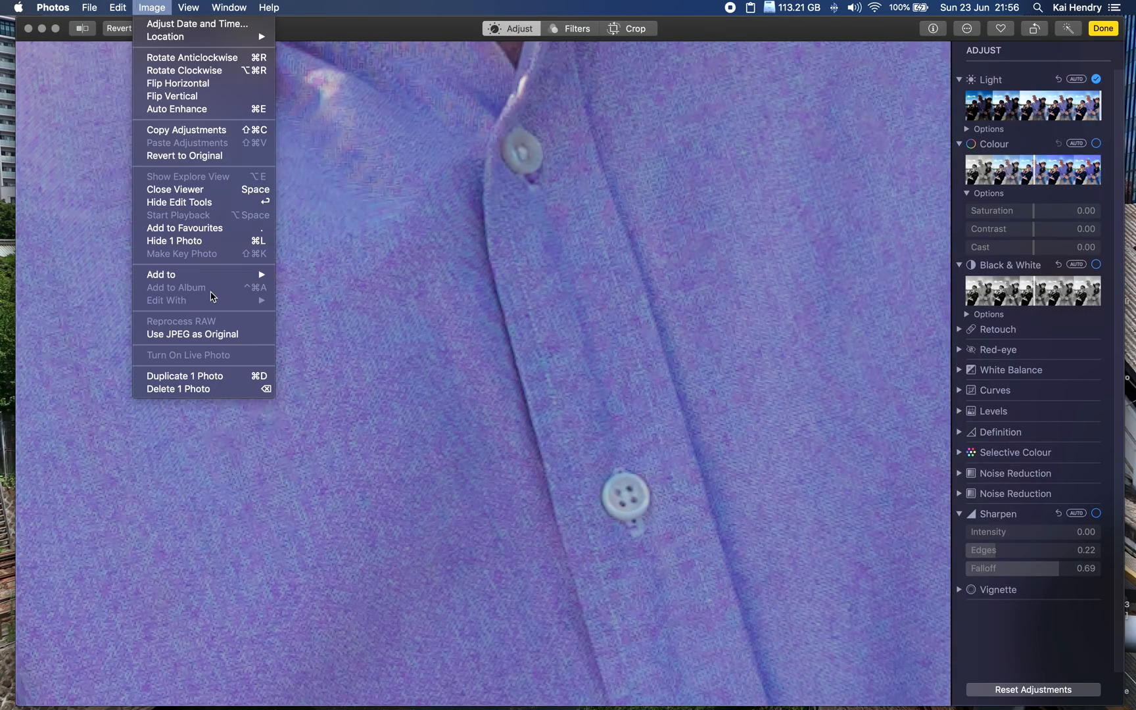
pyautogui.click(207, 334)
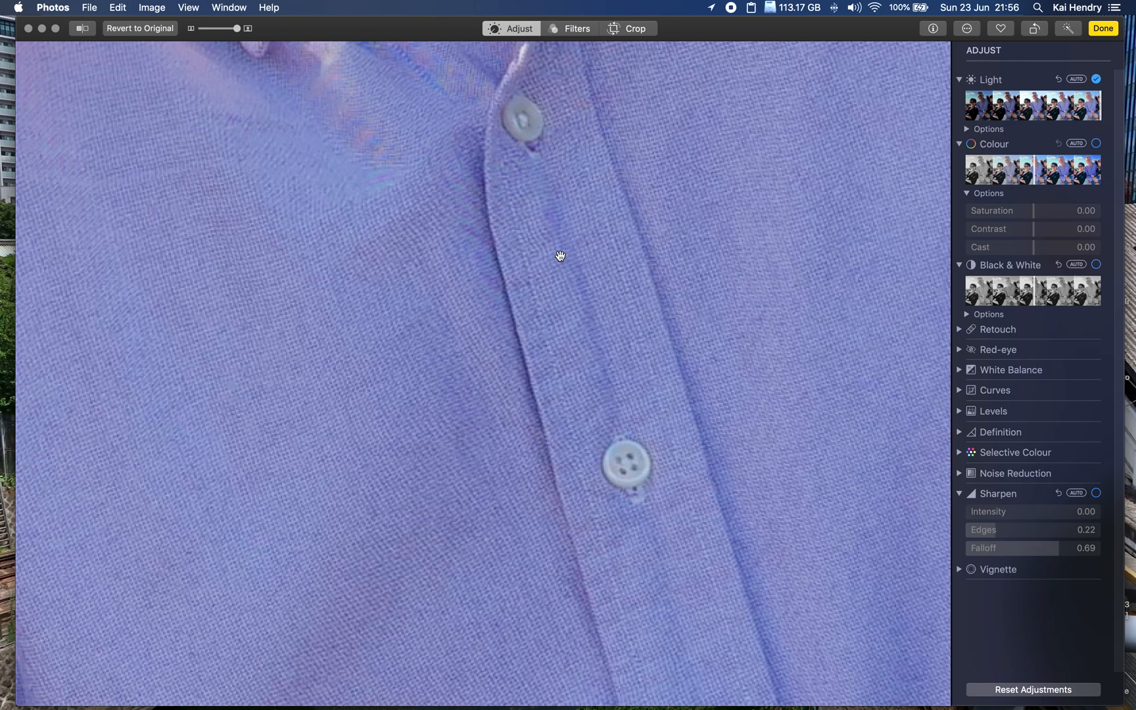
# Step: Zoom out to the whole photo, use RAW as Original and capture a window screenshot
pyautogui.moveTo(235, 28)
pyautogui.moveTo(230, 34); pyautogui.dragTo(210, 34)
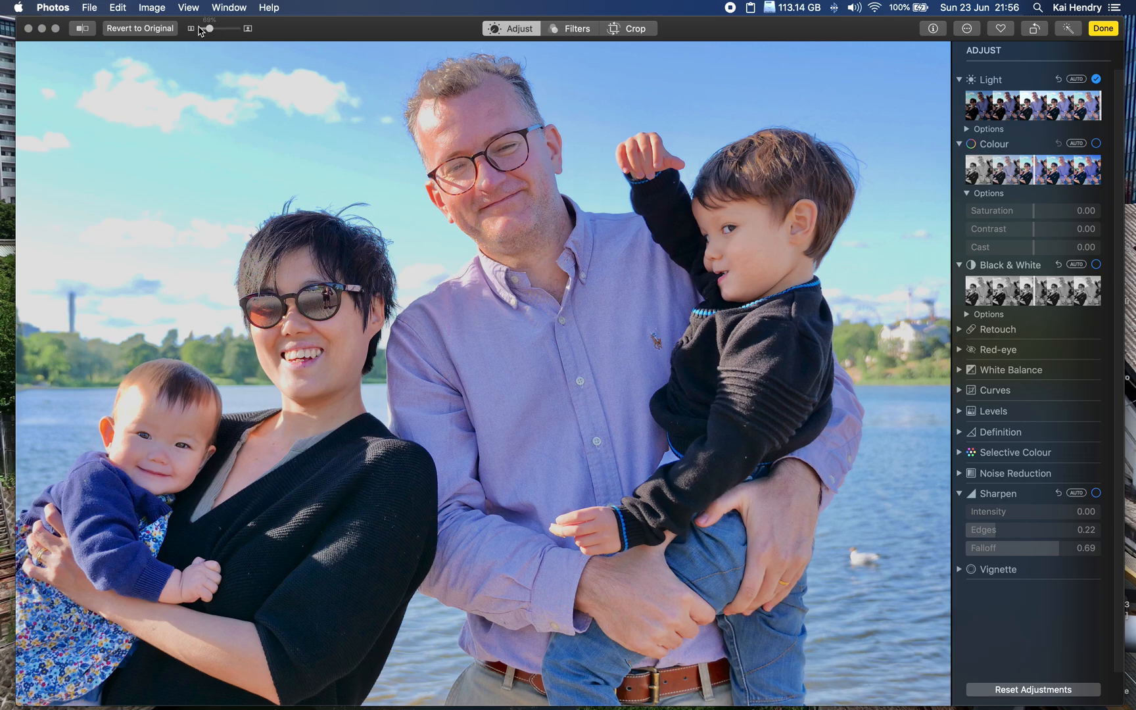
pyautogui.click(152, 7)
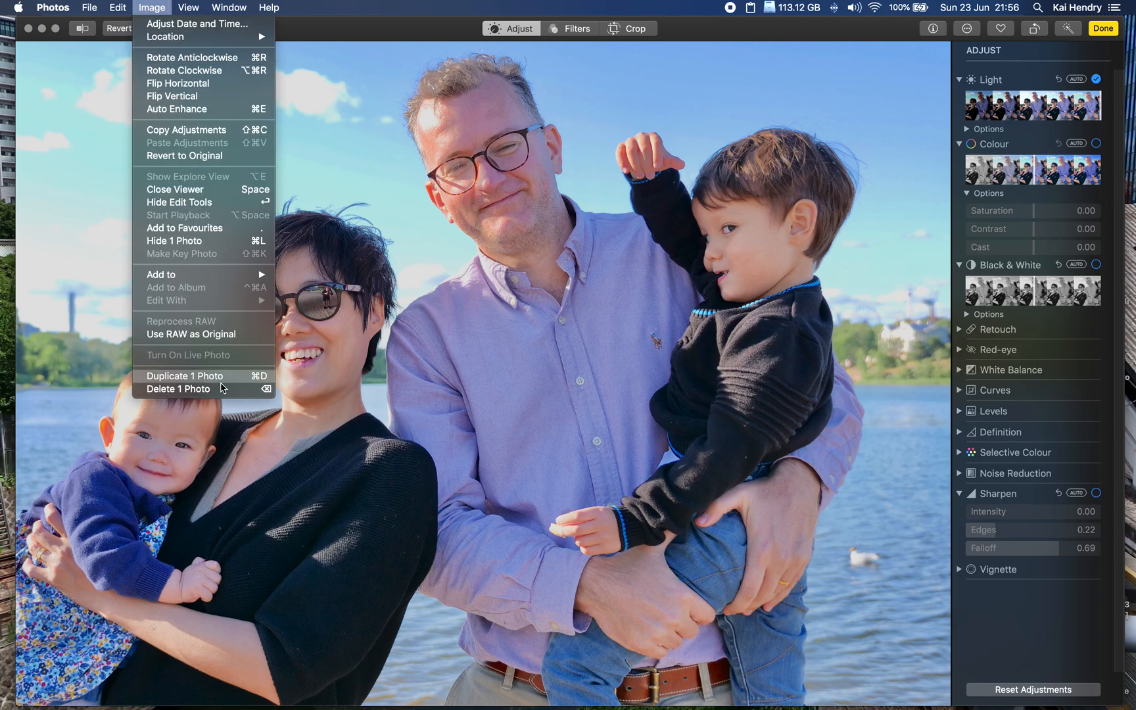
pyautogui.click(200, 334)
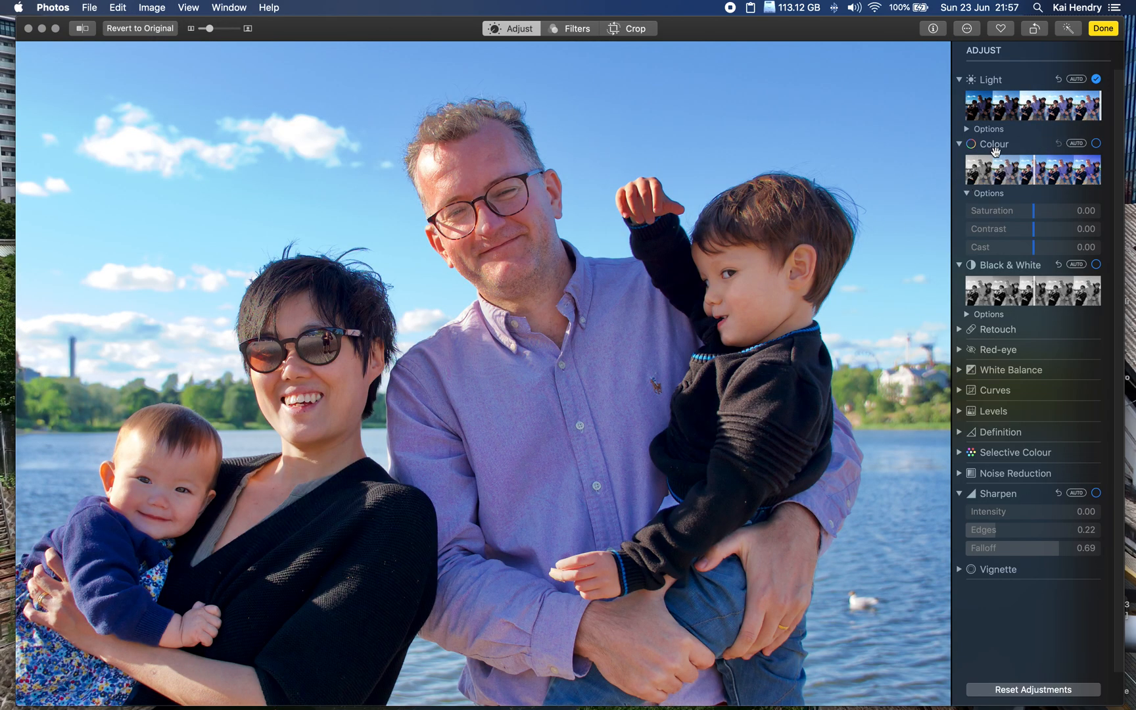
pyautogui.press('super+shift+4')
pyautogui.press('space')
# Step: Switch the photo back to its JPEG original
pyautogui.click(601, 291)
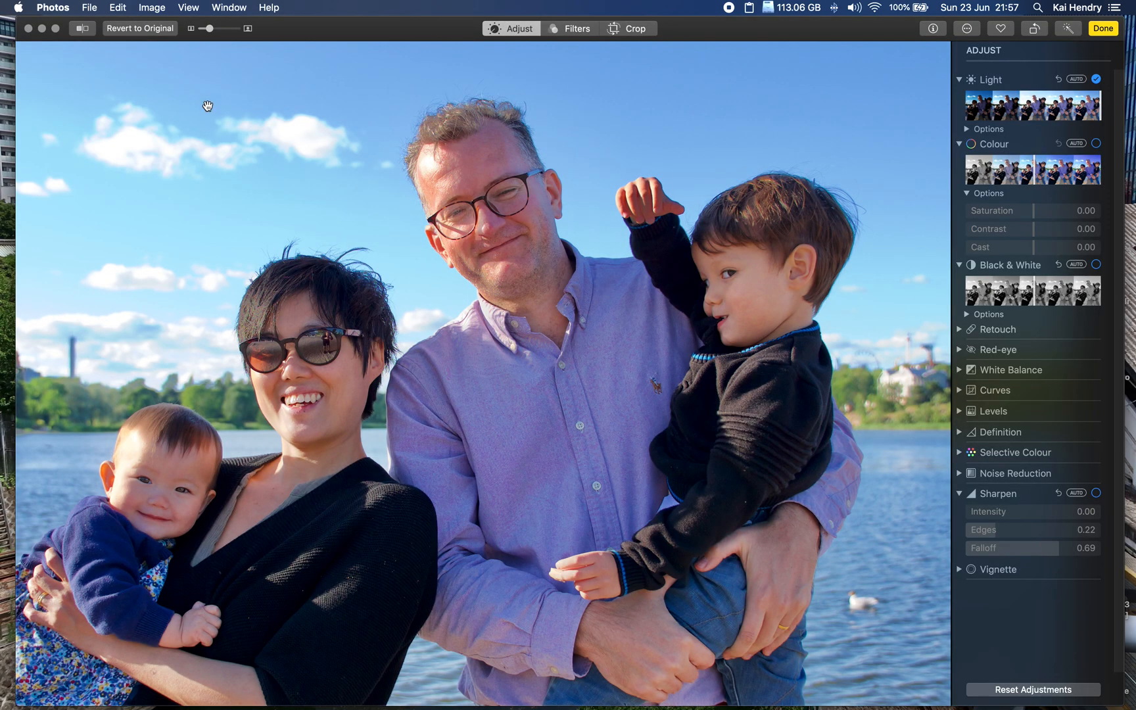
pyautogui.click(156, 6)
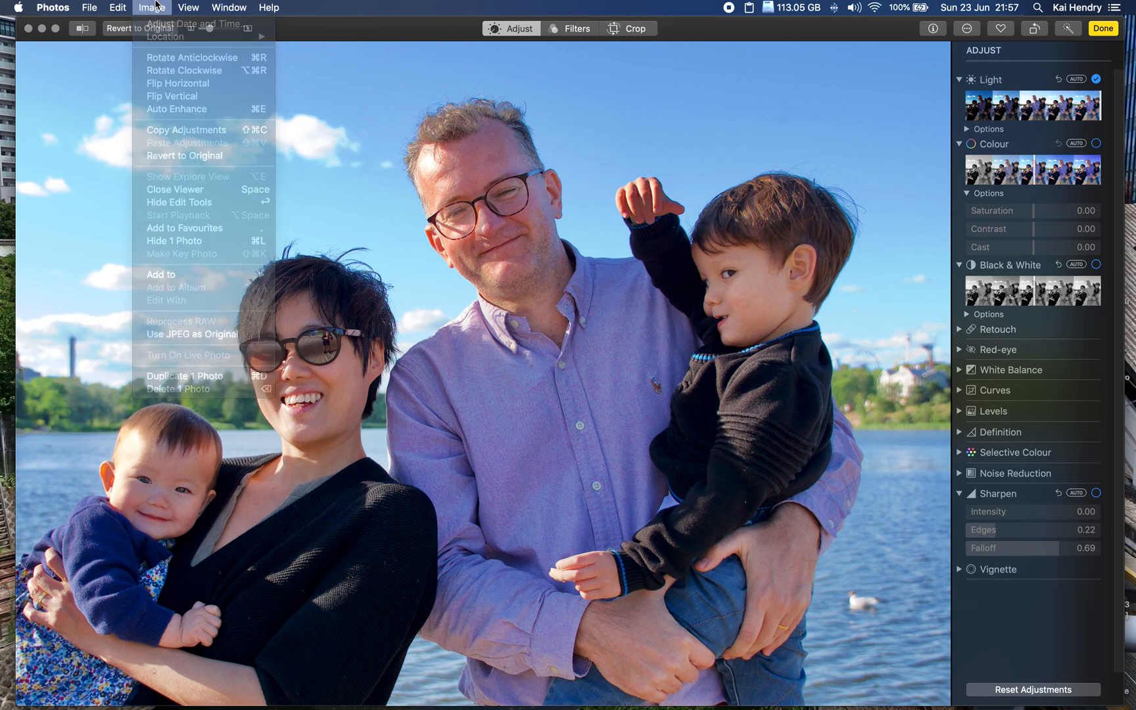
pyautogui.click(177, 336)
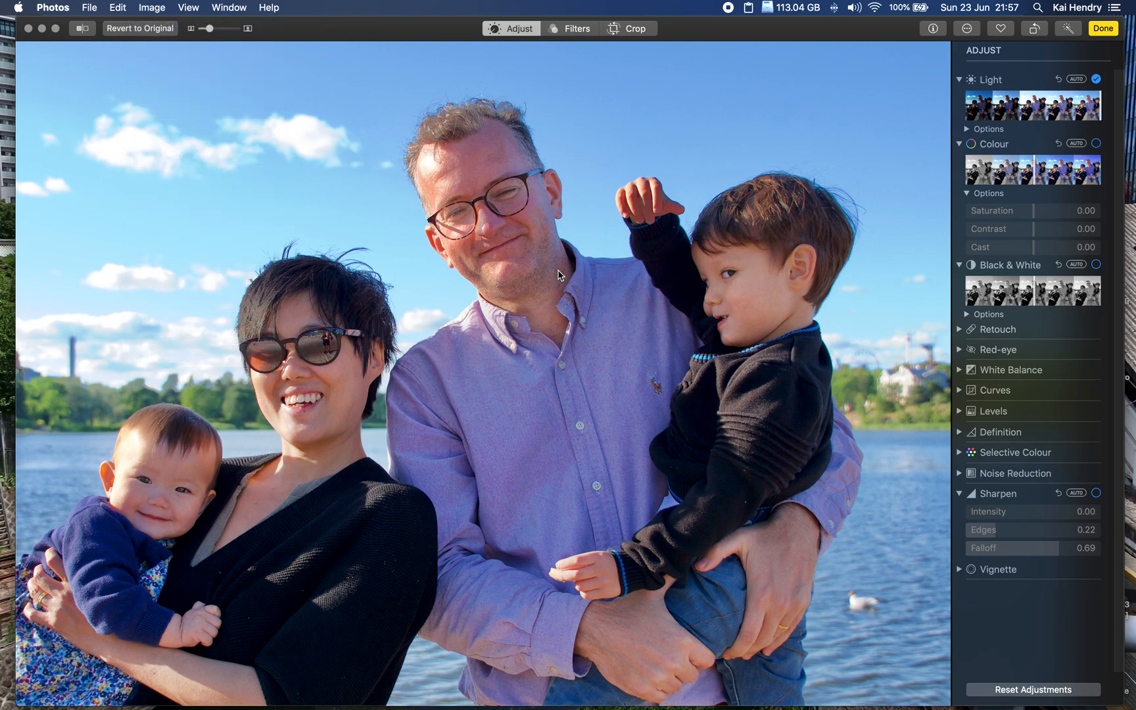